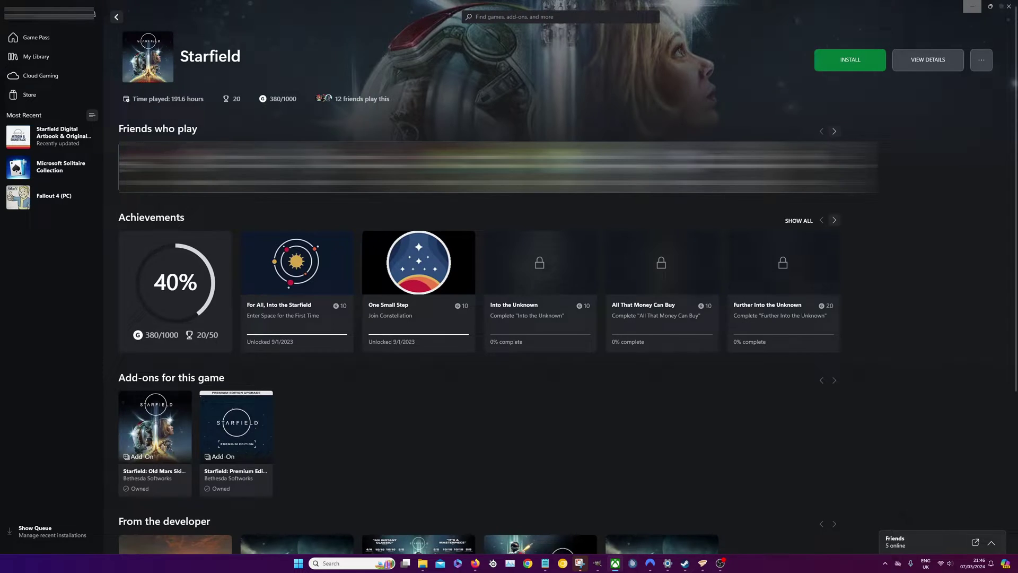
Switch to the XGP-save-extractor repository on GitHub in Firefox and show its code download options.
key(alt+Tab)
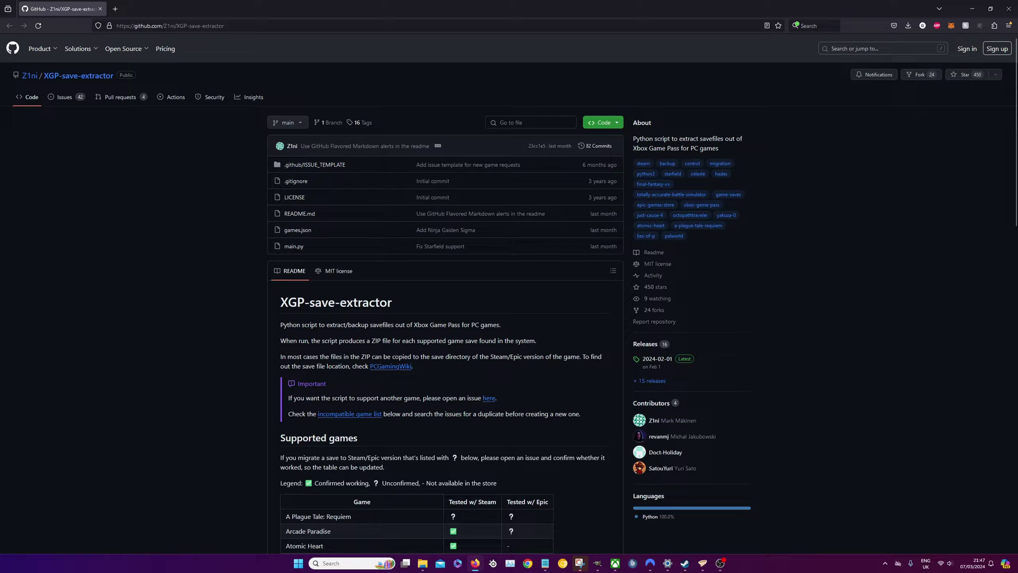
click(603, 122)
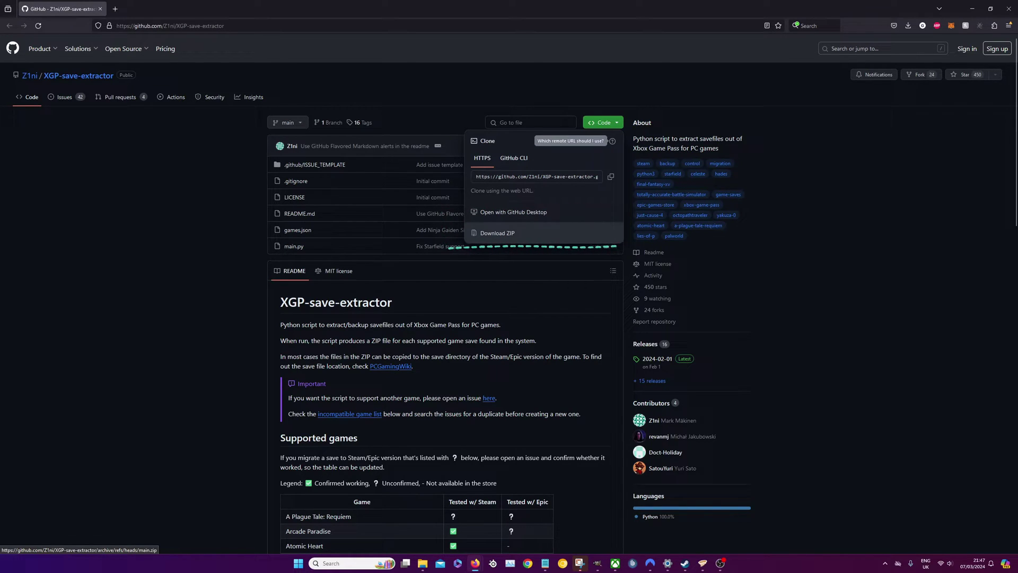
Switch to the Downloads folder in File Explorer and open the nested XGP-save-extractor-main folder.
key(alt+Tab)
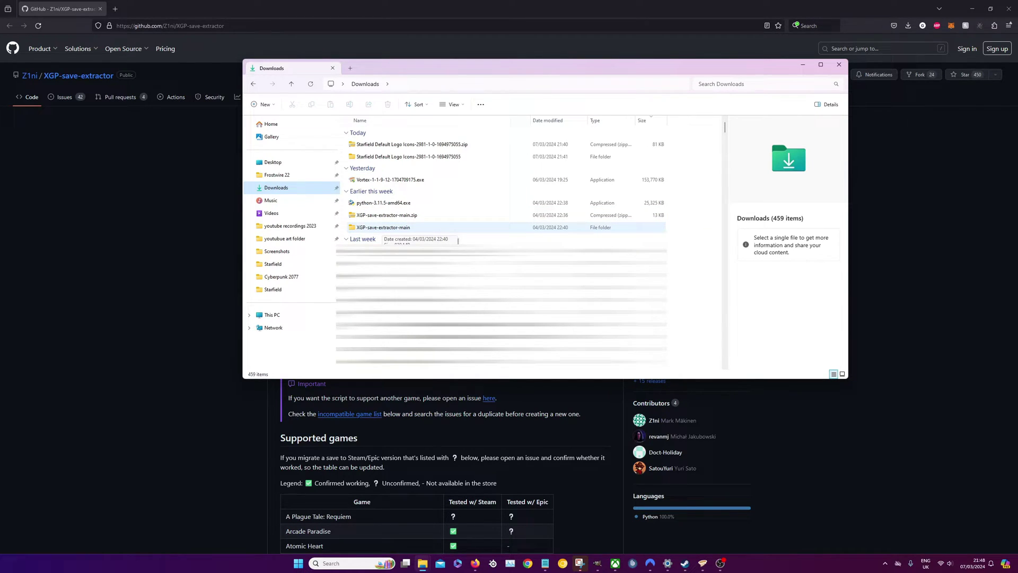
double_click(383, 227)
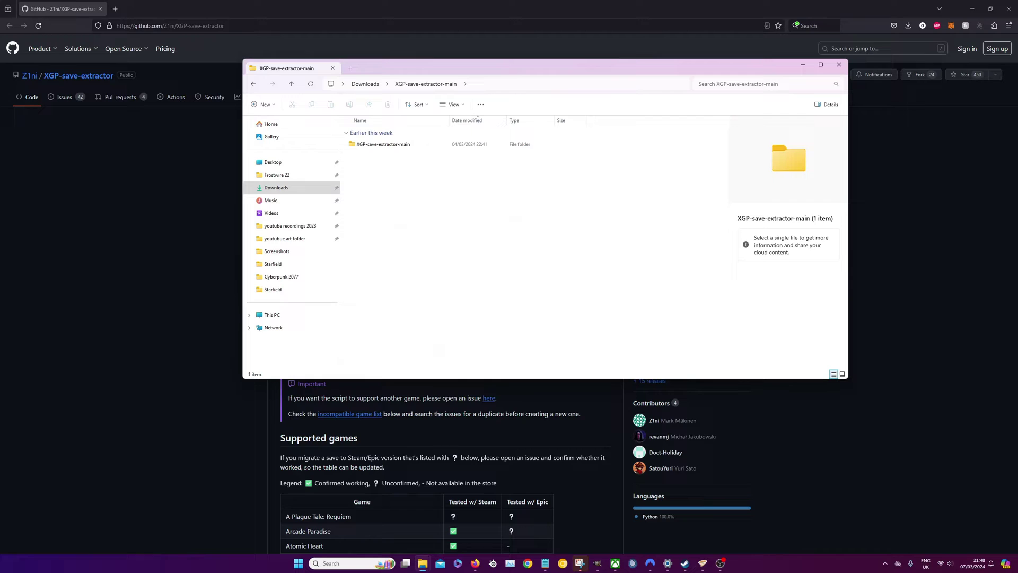
double_click(383, 144)
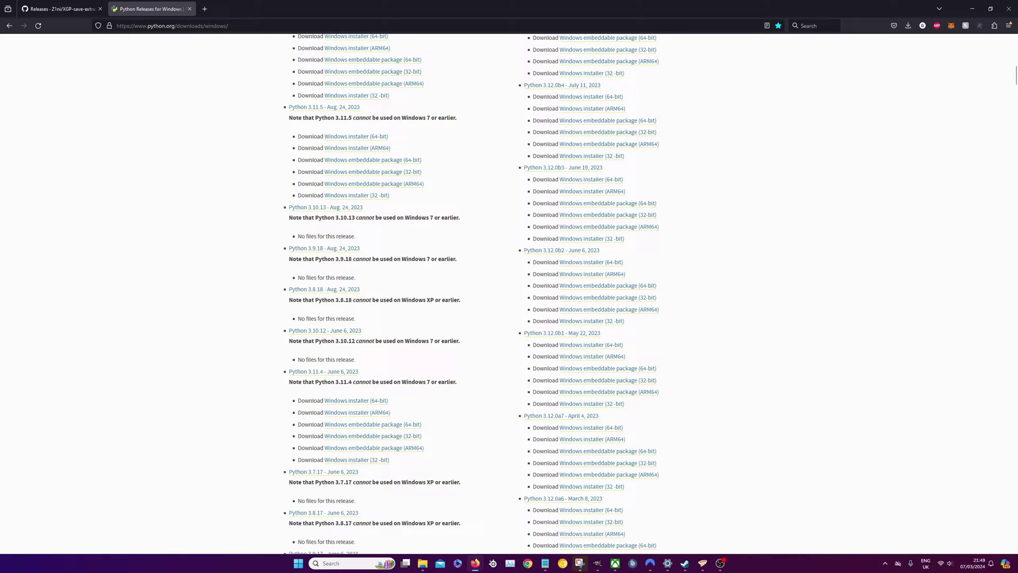
Check the XGP-save-extractor releases page for the executable, and return to the Python releases for Windows page.
click(61, 9)
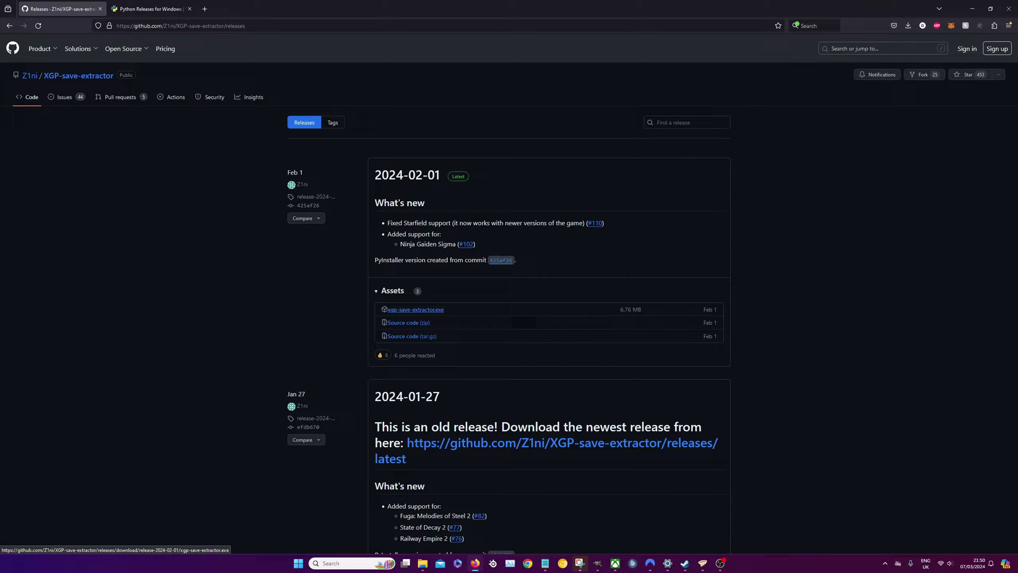
key(ctrl+Tab)
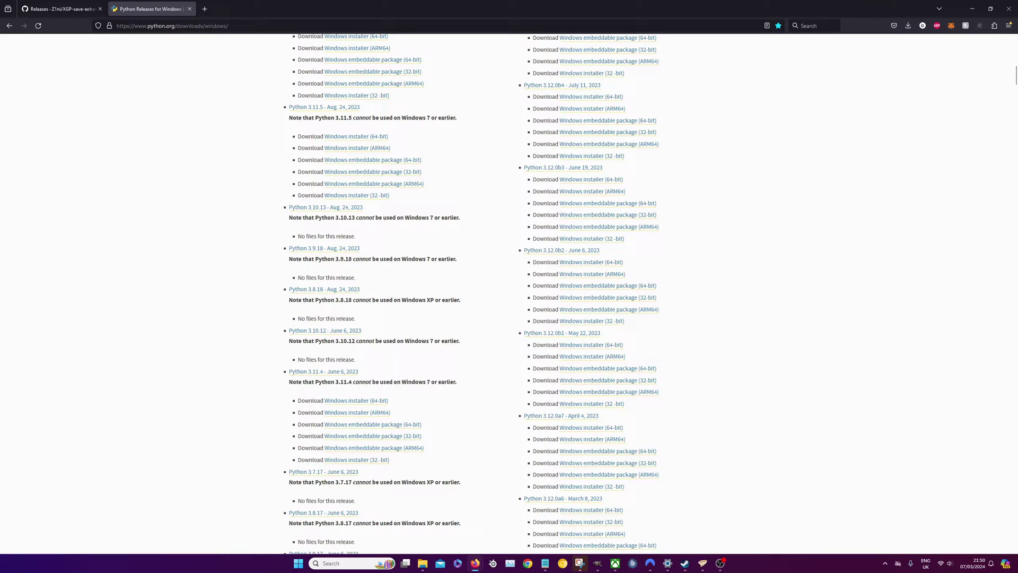
Switch to File Explorer and open the extracted Starfield save folder next to its ZIP file.
key(alt+Tab)
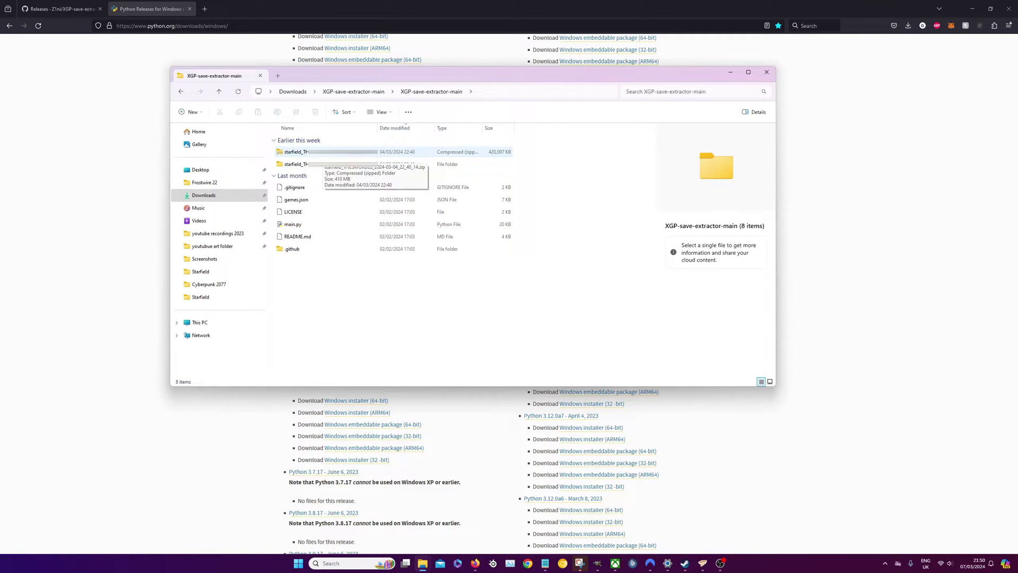
click(319, 152)
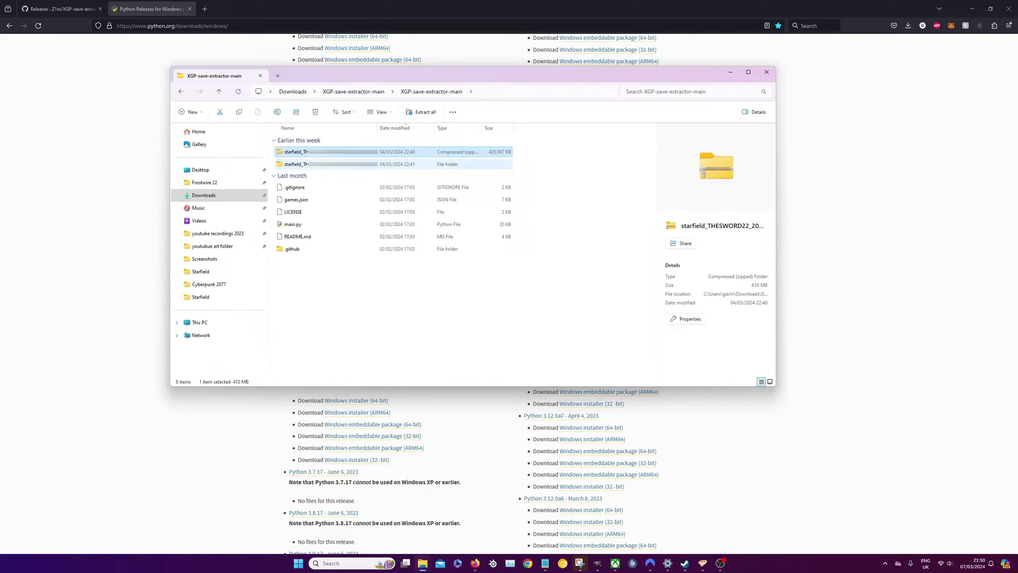
double_click(318, 164)
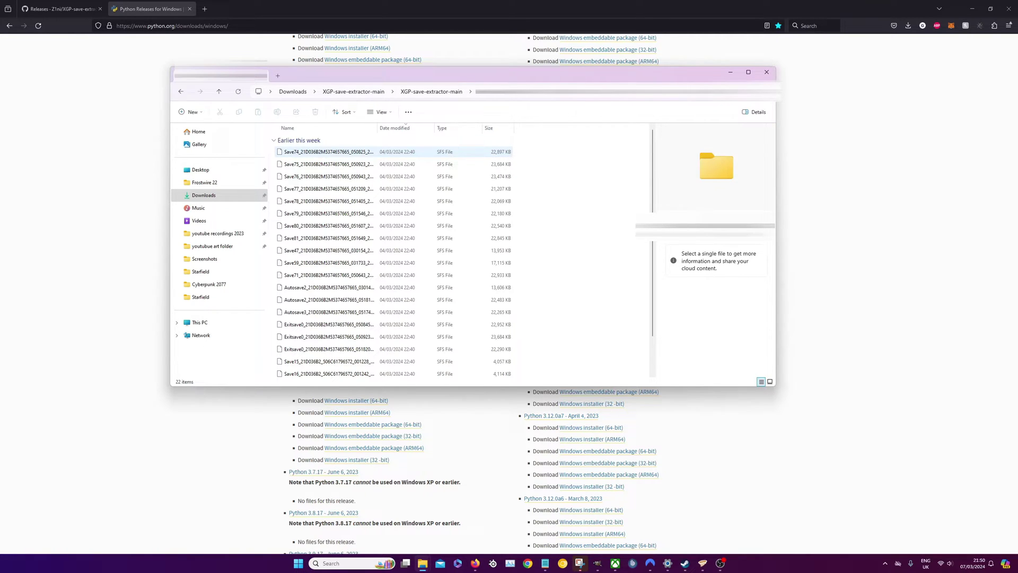
Open Documents\My Games\Starfield\Saves in a second tab and copy all the extracted save files from the first.
click(177, 323)
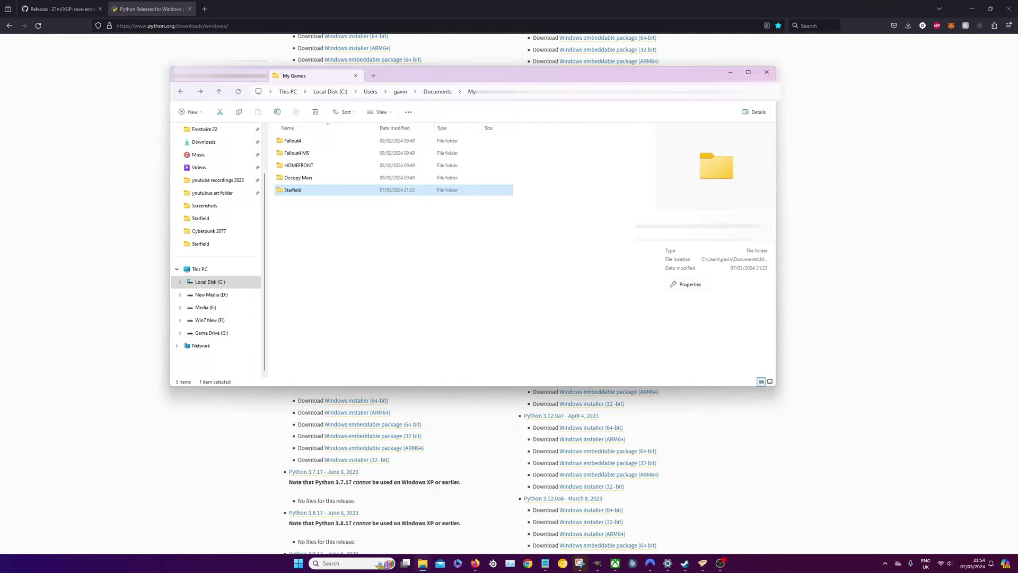
key(Return)
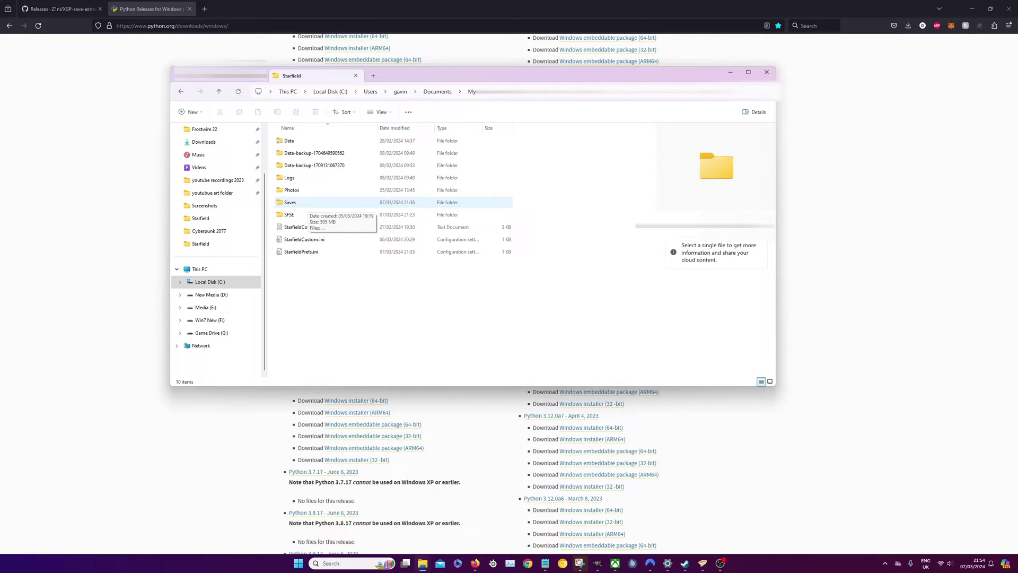
double_click(300, 202)
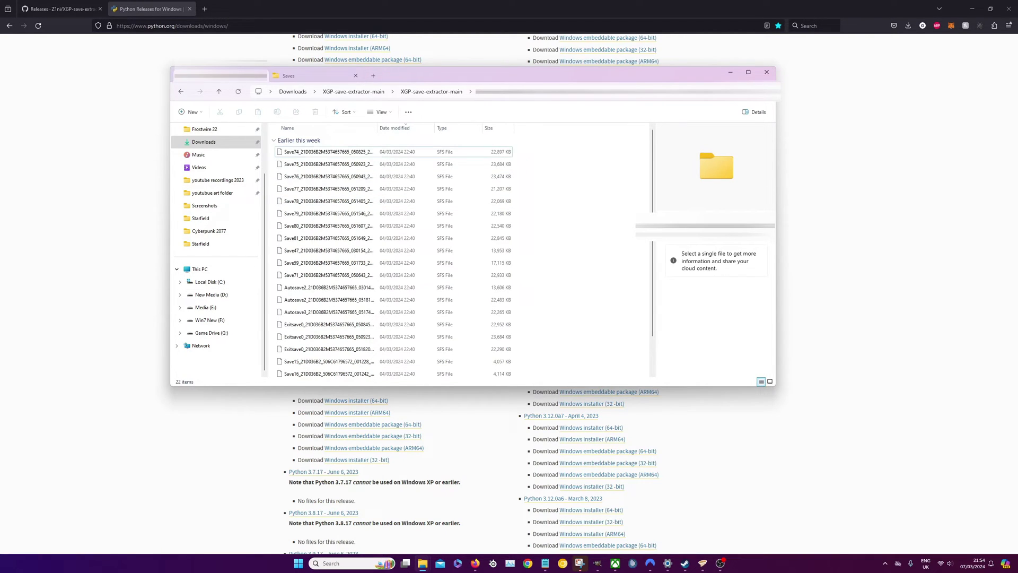
key(ctrl+a)
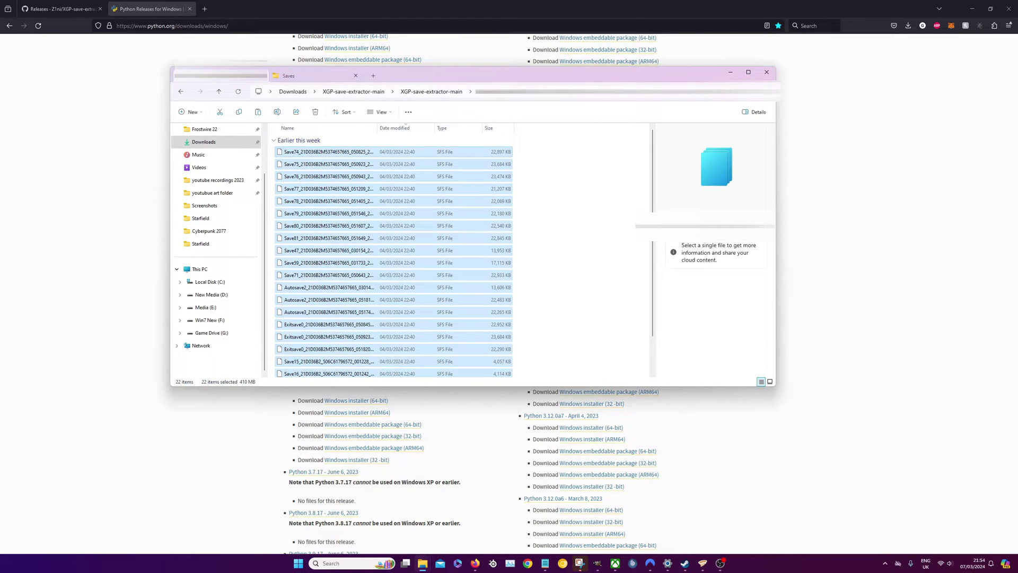
On the Nexus Mods website, open the Install Vortex page for the mod manager.
key(alt+Left)
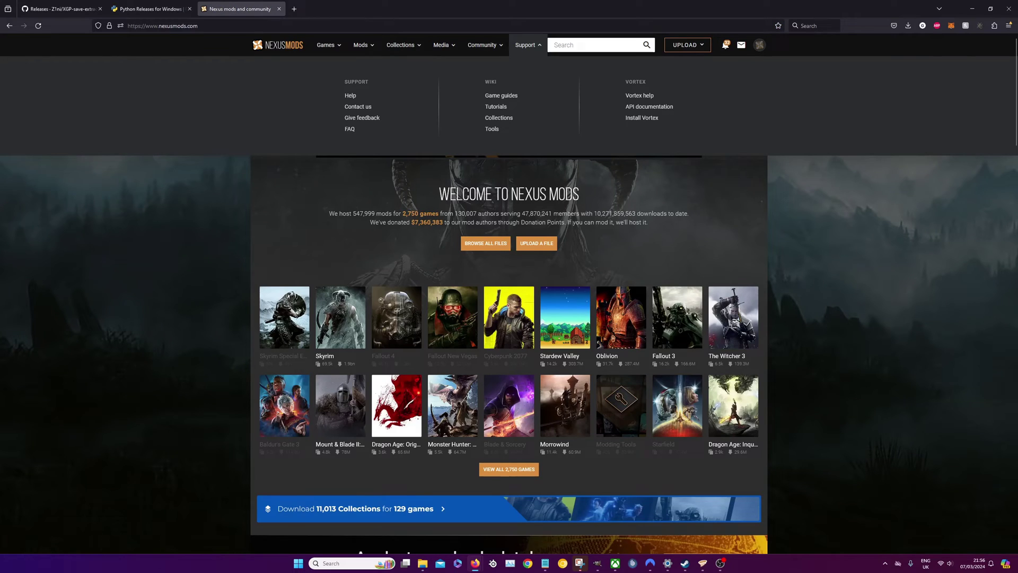
click(527, 44)
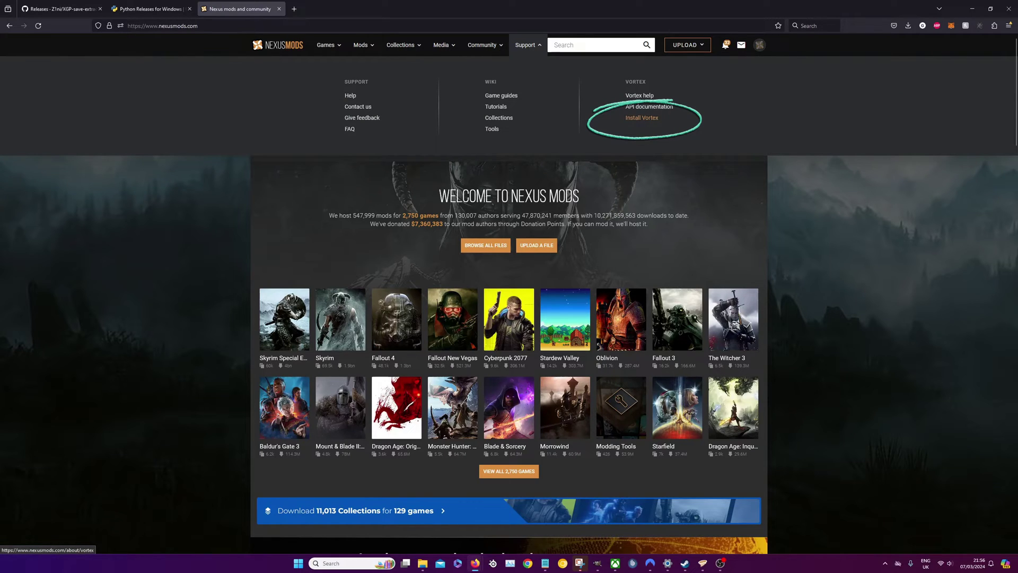
click(641, 118)
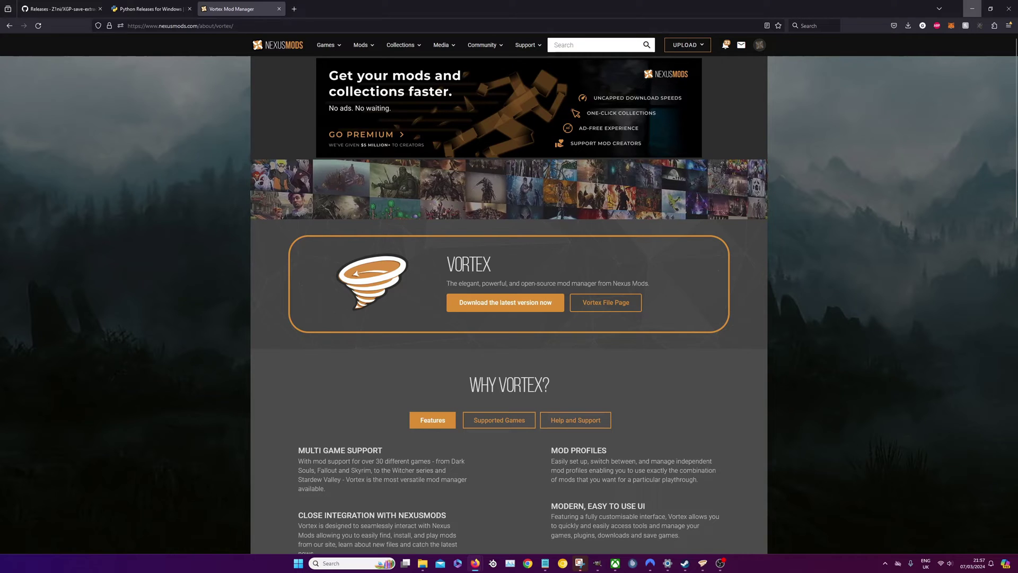
Return to File Explorer and open the Steam game folder G:\SteamLibrary\steamapps\common\Starfield.
click(972, 9)
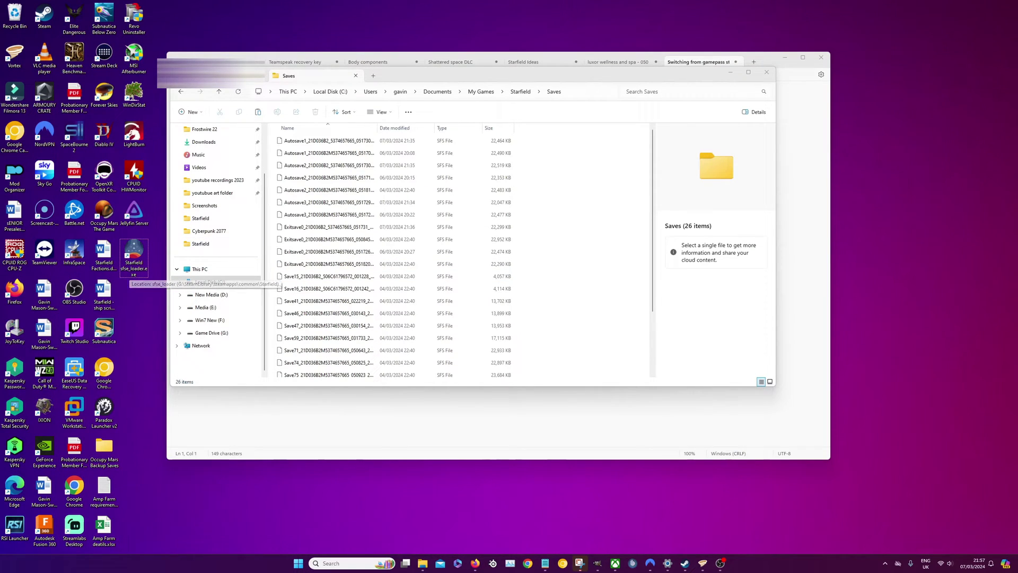
key(alt+Left)
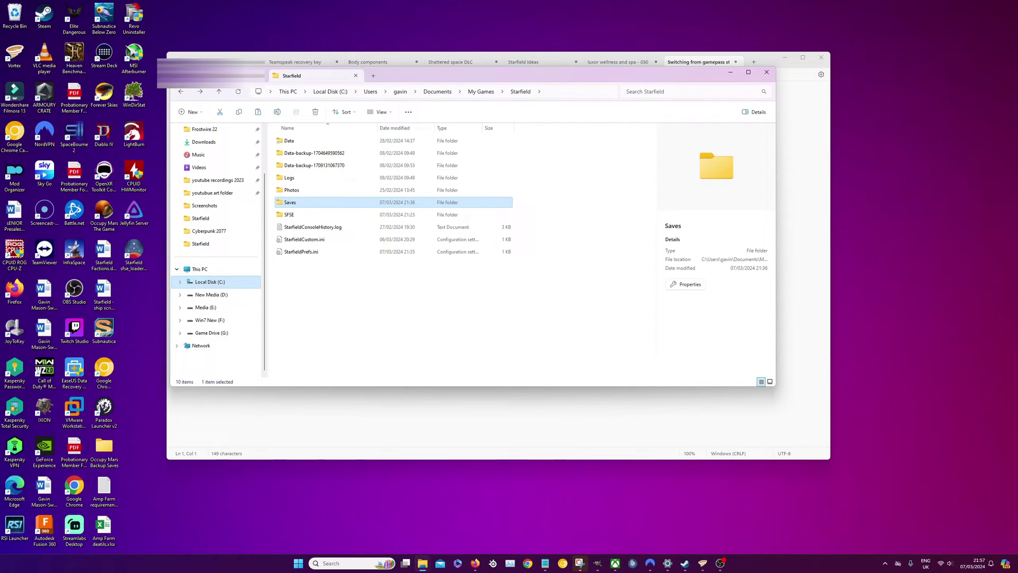
click(210, 282)
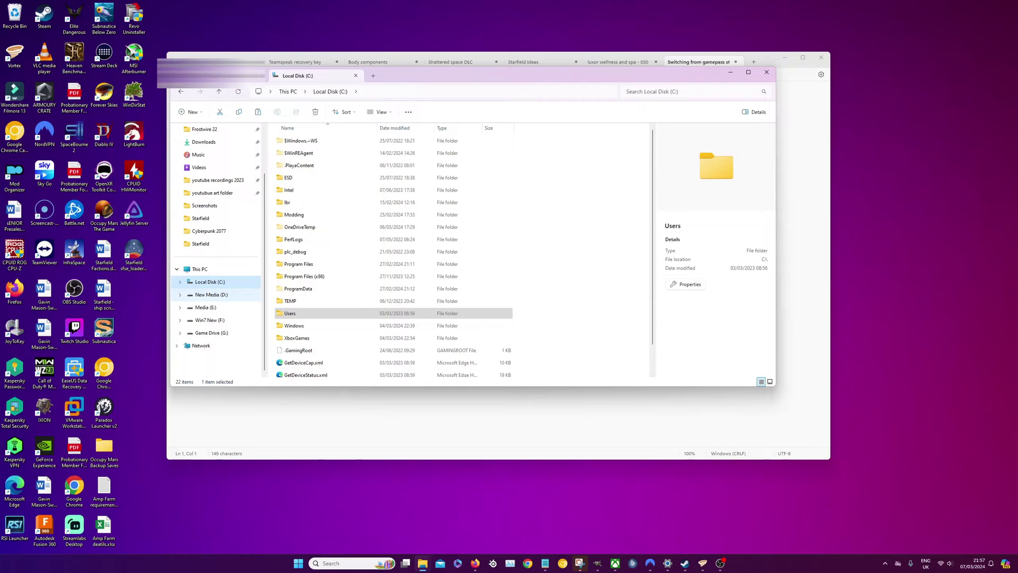
click(212, 333)
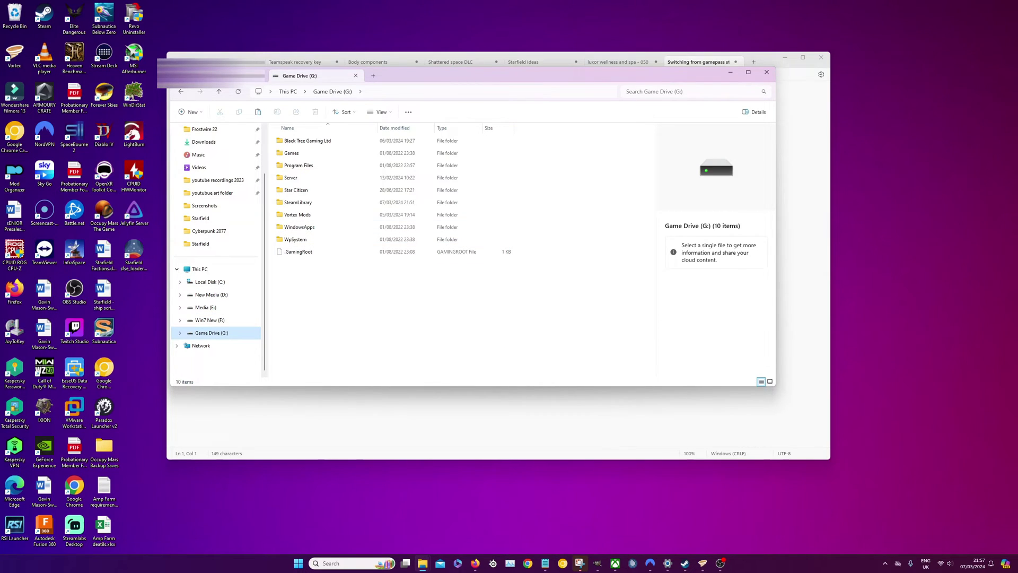
double_click(298, 202)
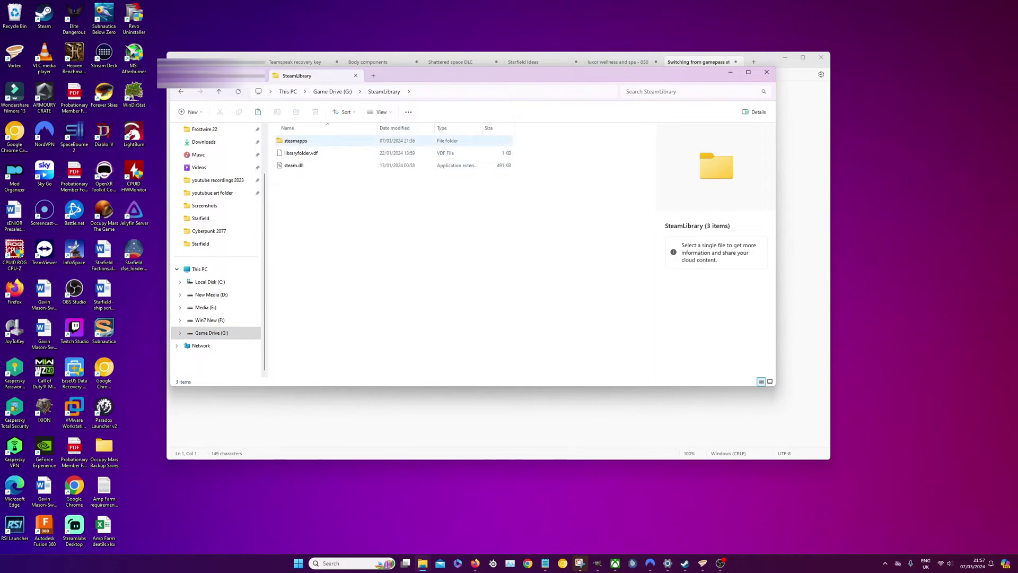
double_click(295, 140)
double_click(294, 140)
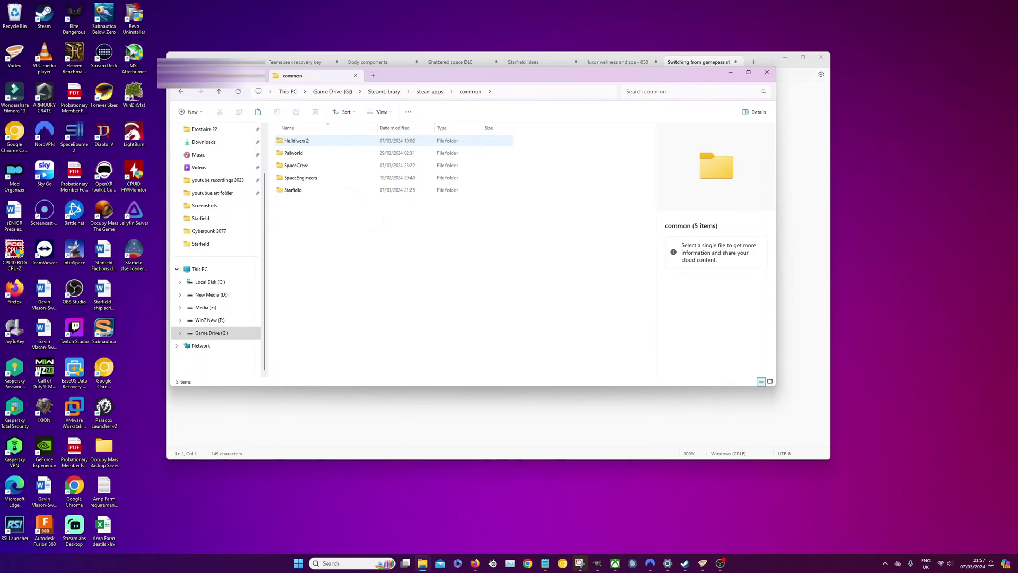
click(293, 190)
double_click(293, 189)
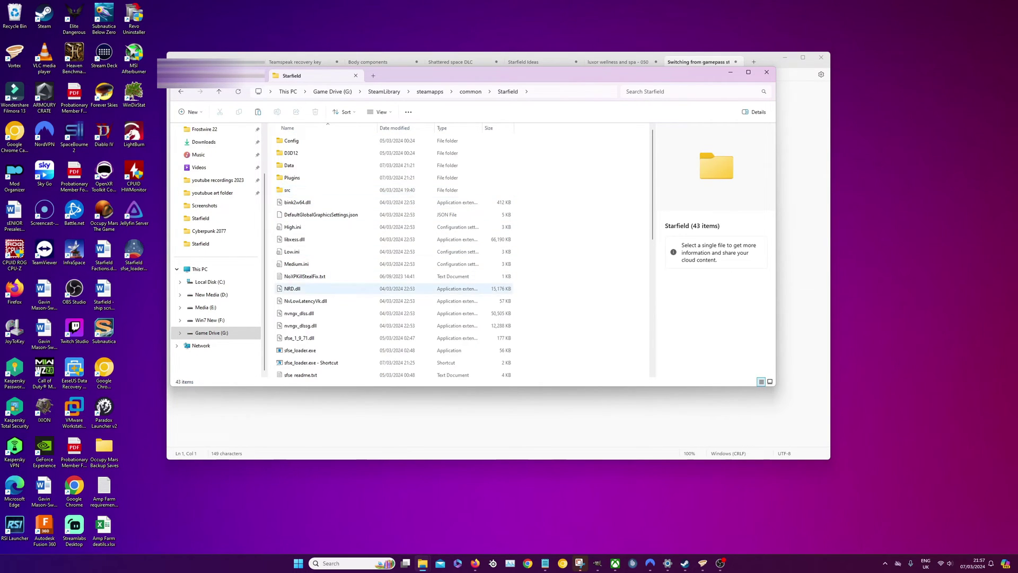
Locate sfse_loader.exe in the Starfield folder and examine its extended file actions, including creating a shortcut.
scroll(297, 223, down, 8)
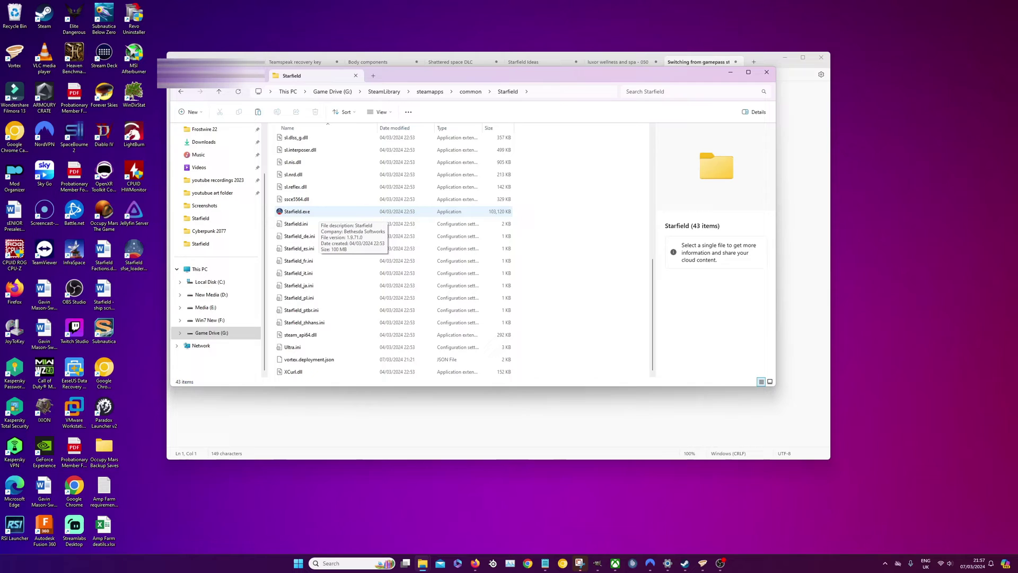
scroll(308, 234, up, 6)
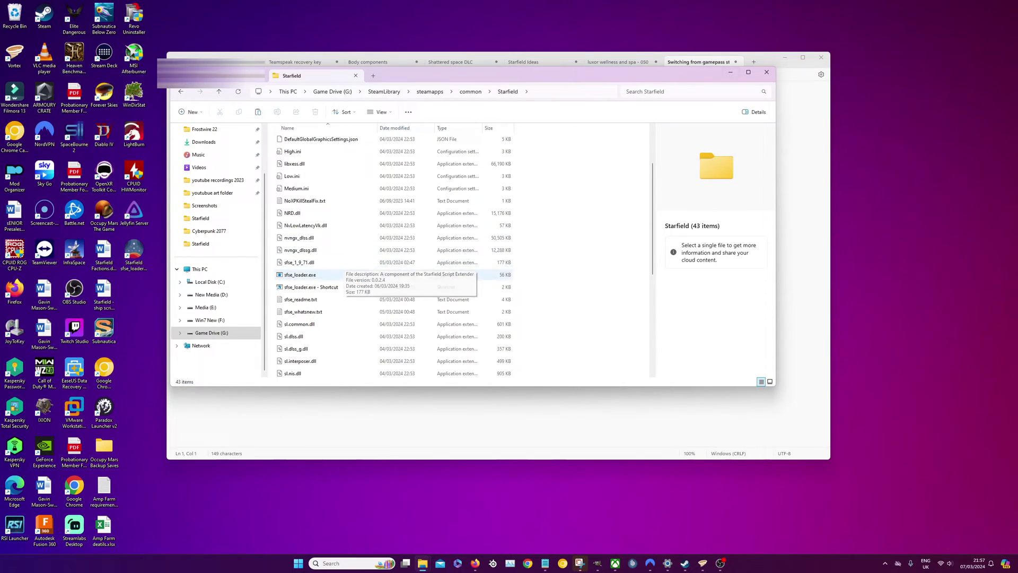
right_click(299, 276)
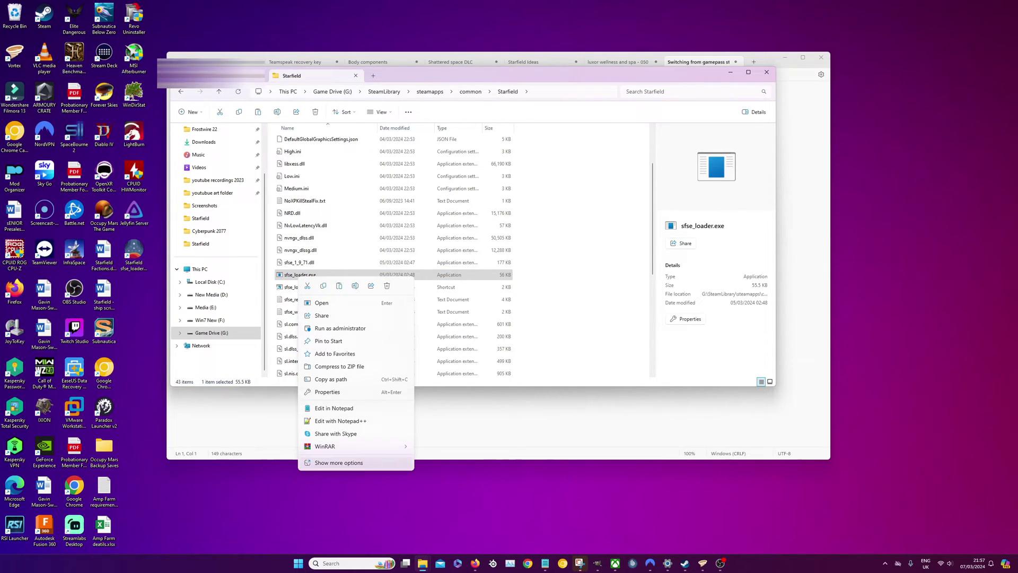
click(340, 462)
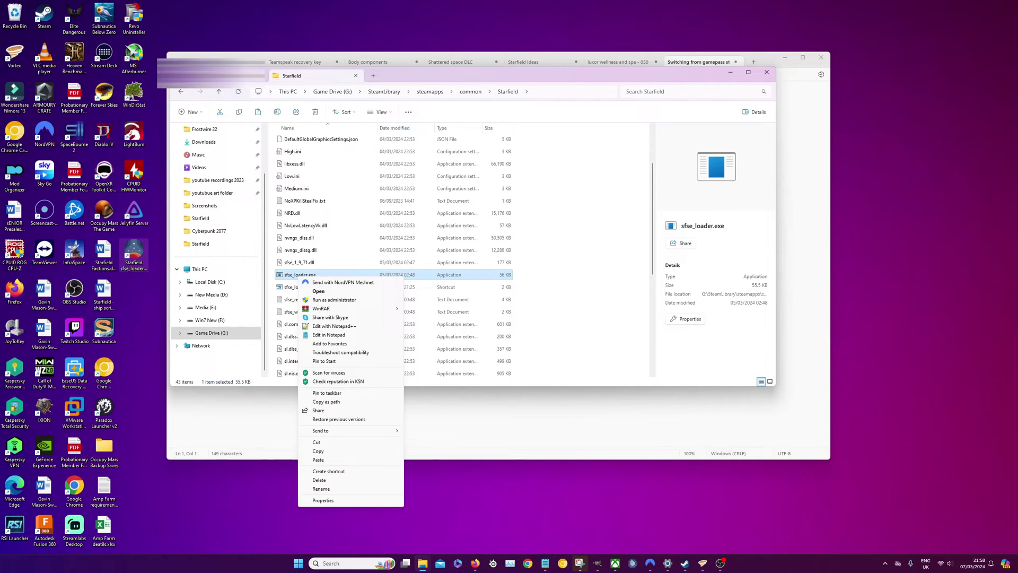
click(134, 257)
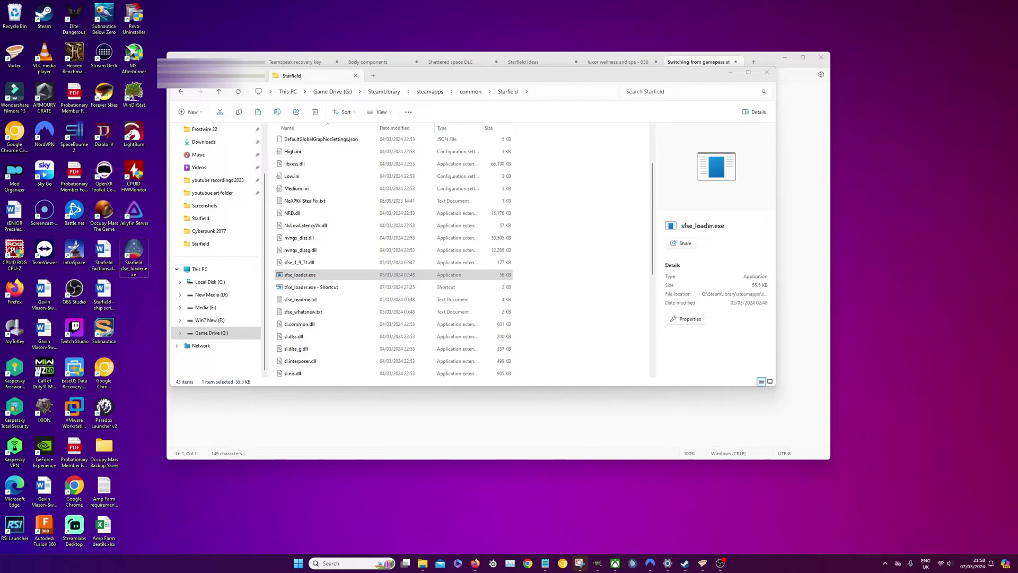
Show the desktop and open the properties of the Starfield sfse_loader.exe shortcut.
key(super+d)
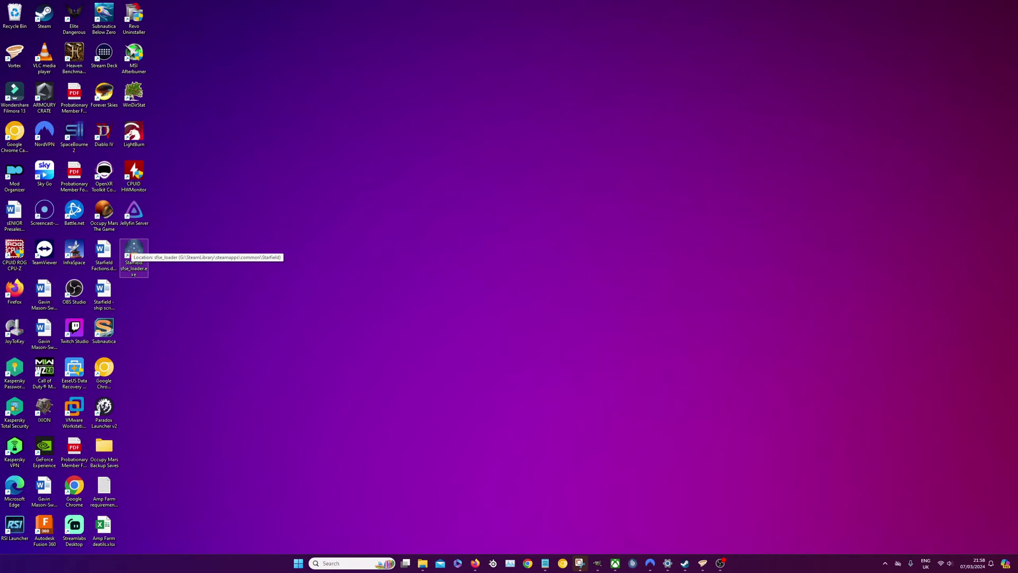
right_click(134, 268)
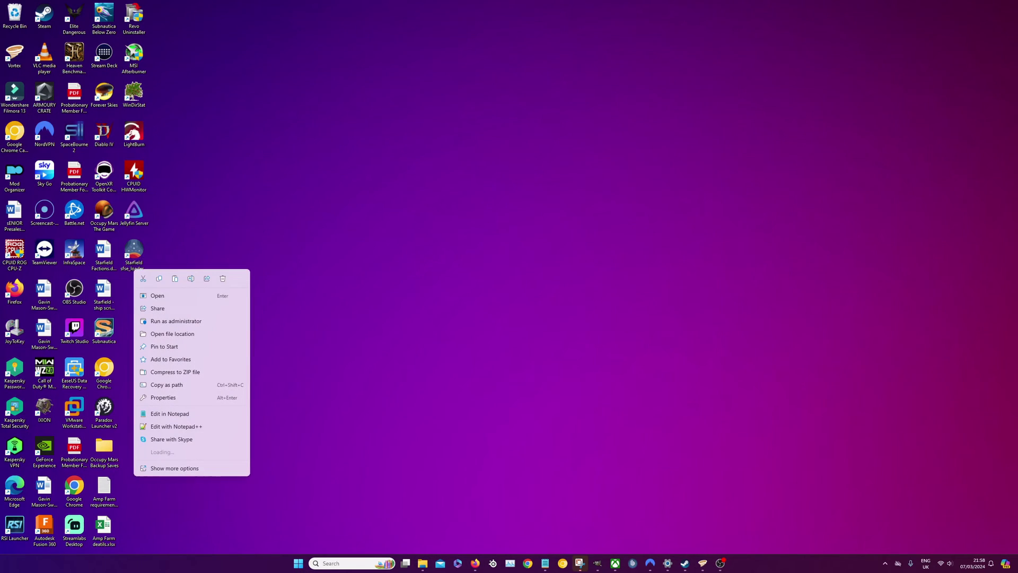
click(212, 469)
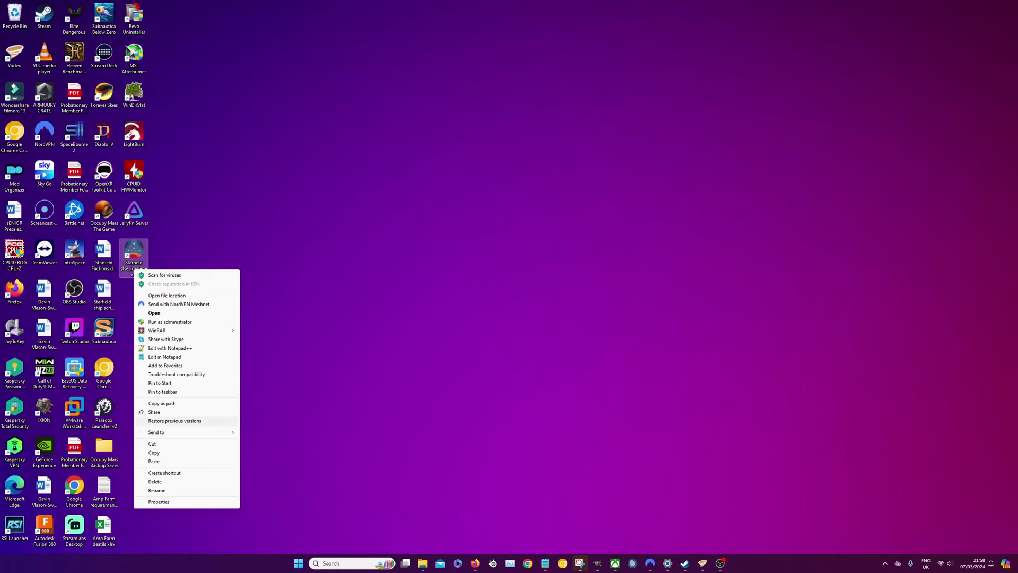
click(186, 502)
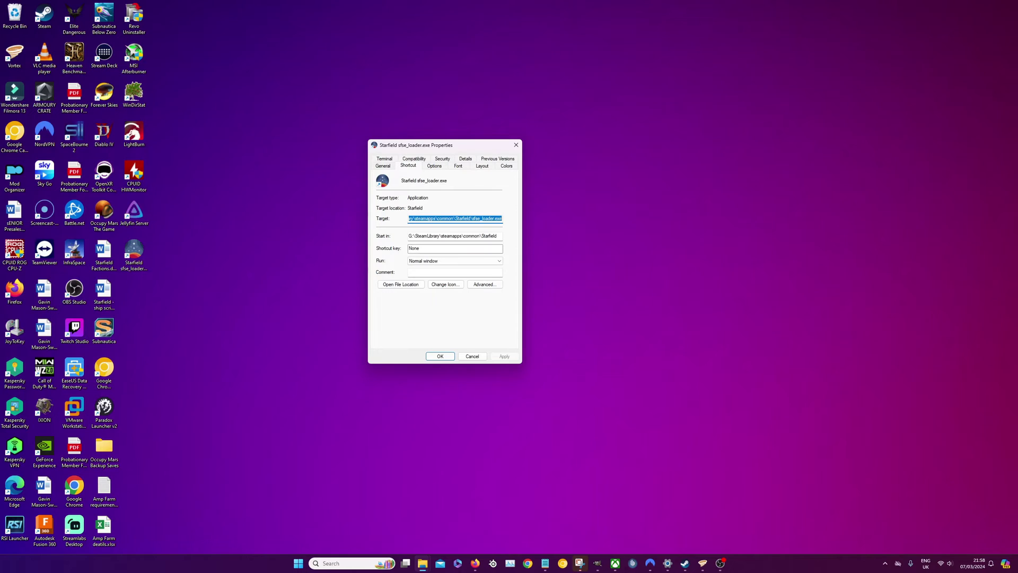
Show the shortcut's general properties and examine the Starfield prefix in its name.
key(ctrl+shift+Tab)
click(422, 180)
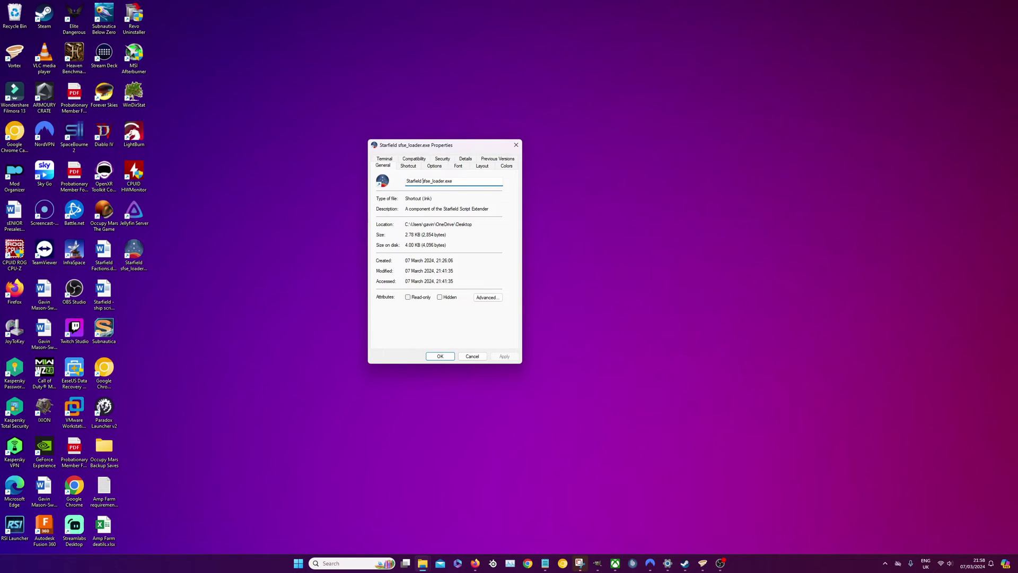
drag(422, 180, 406, 181)
click(453, 181)
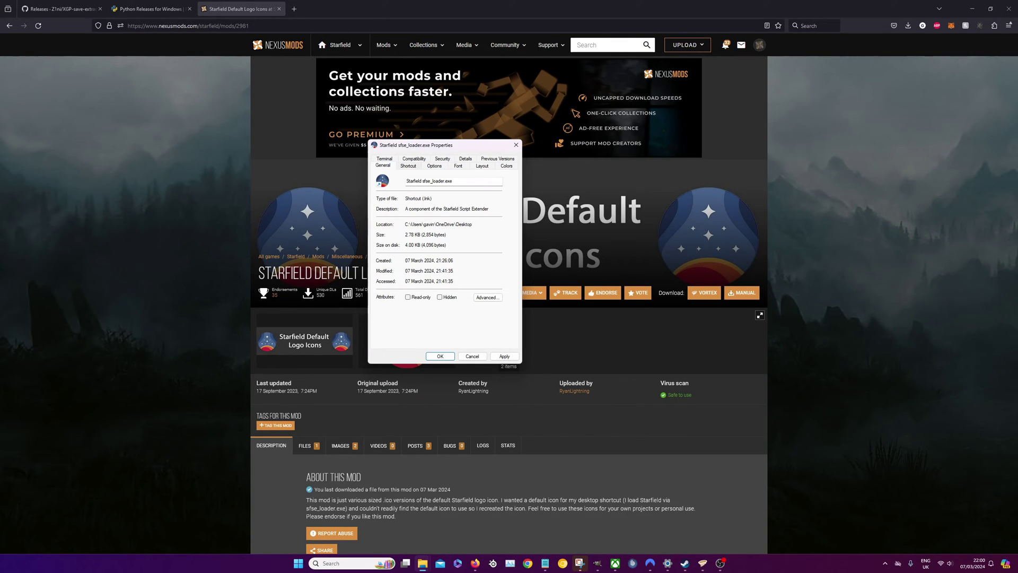
Show the Starfield sfse_loader.exe shortcut's target and icon settings, and return to the Starfield Default Logo Icons page.
key(ctrl+Tab)
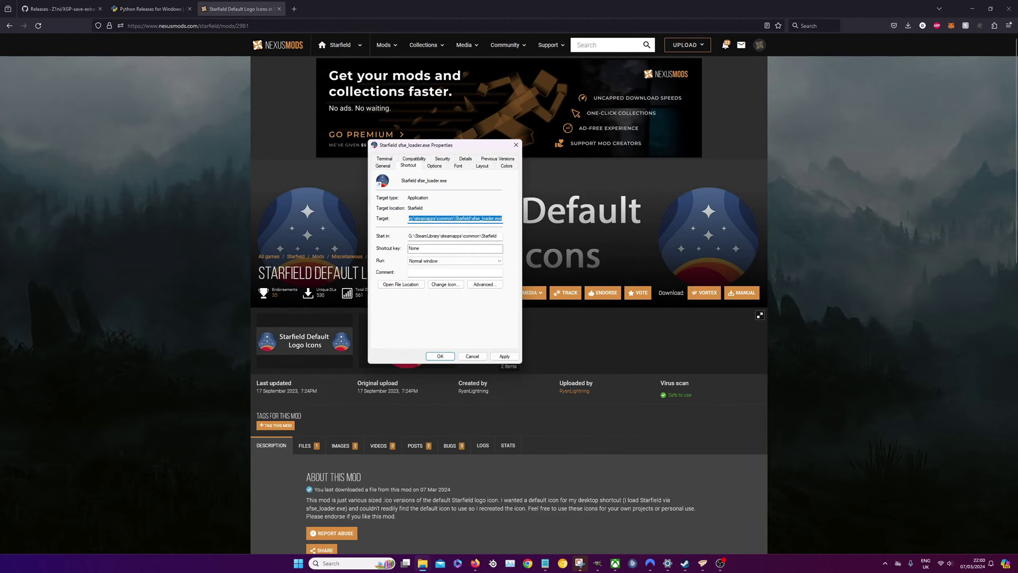
key(Escape)
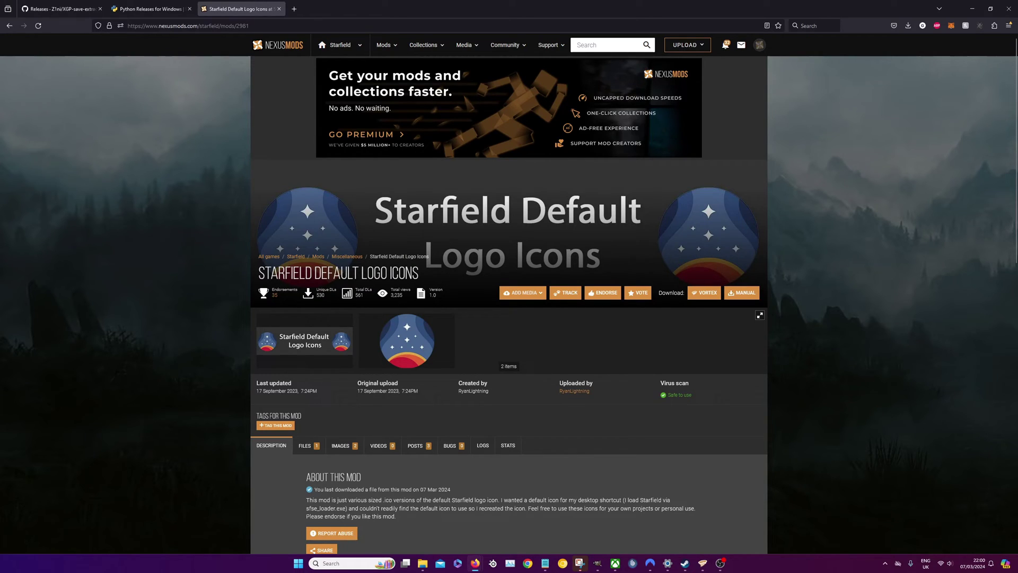
double_click(574, 390)
Switch to File Explorer and open the extracted Starfield Default Logo Icons folder in Downloads to view its icon files.
mouse_move(423, 564)
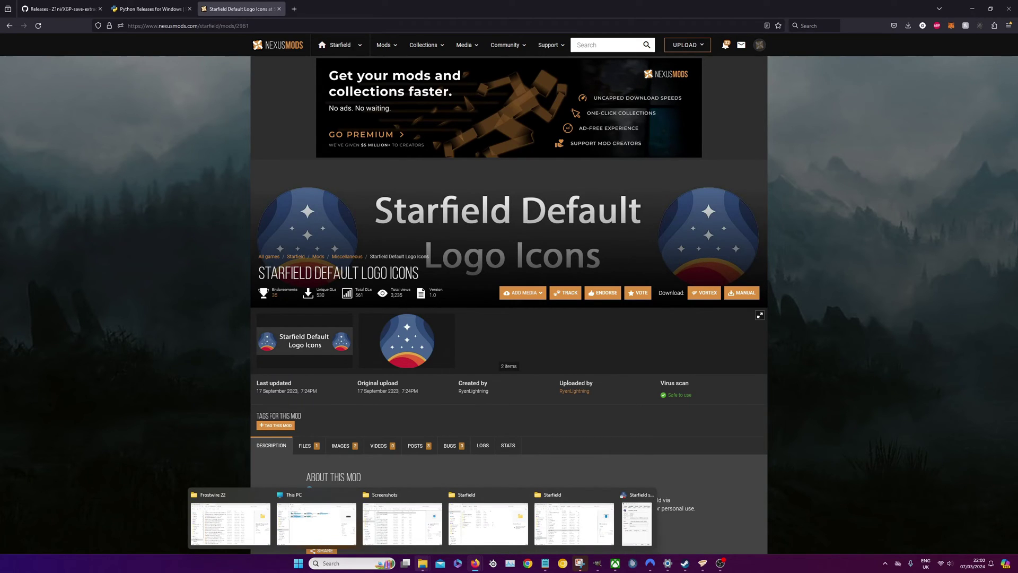
click(574, 524)
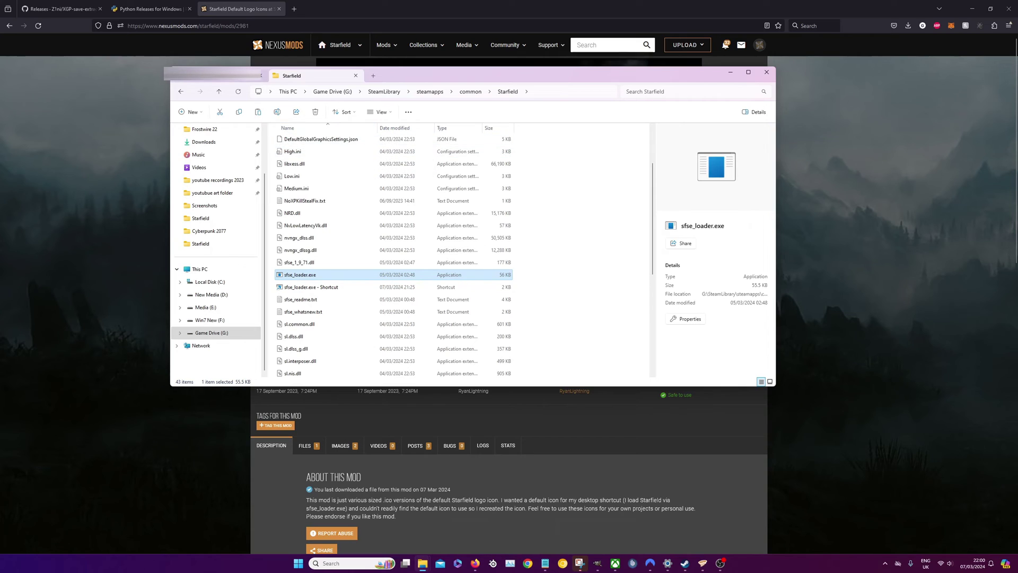
click(203, 141)
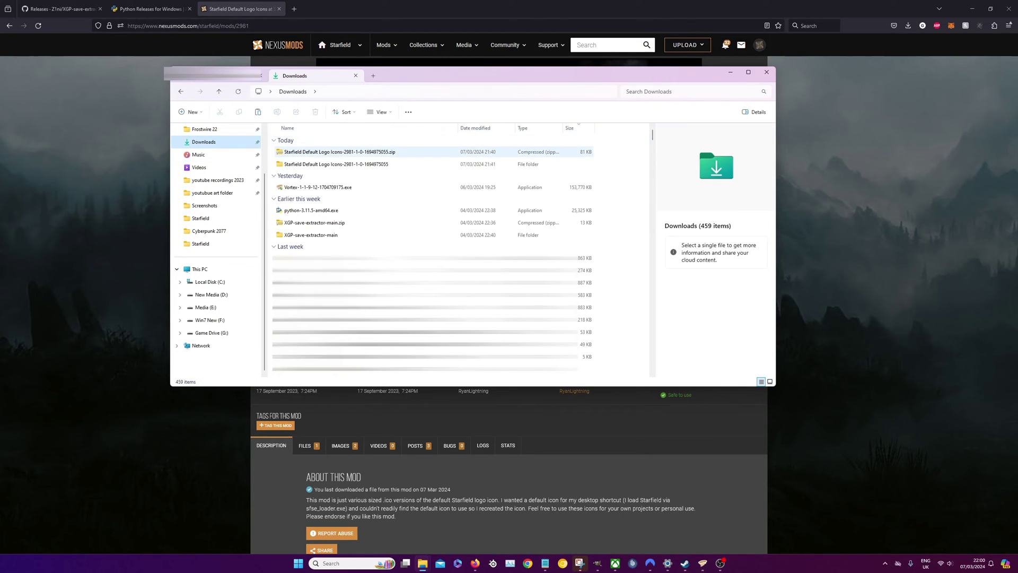
double_click(336, 163)
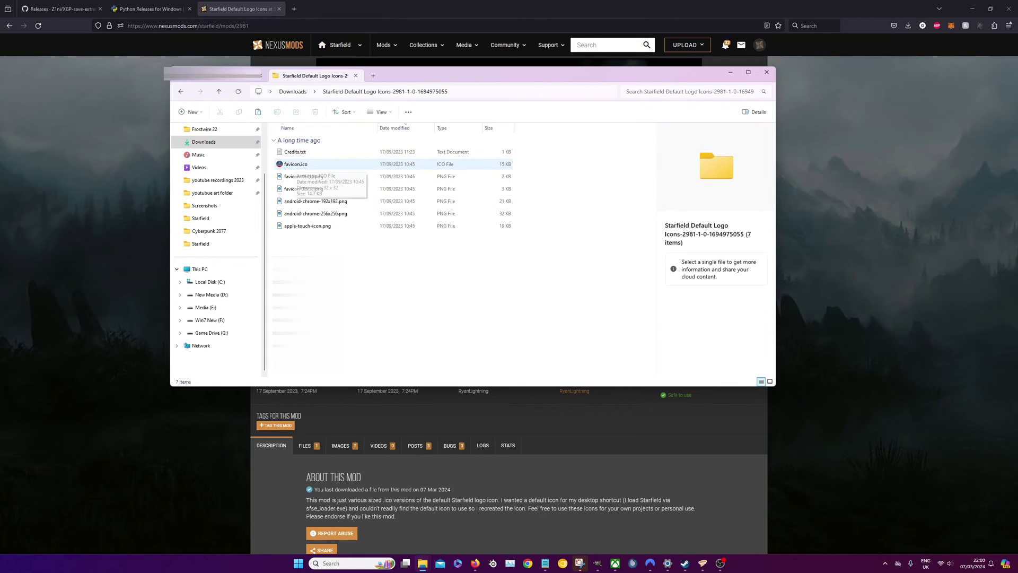
drag(477, 75, 538, 98)
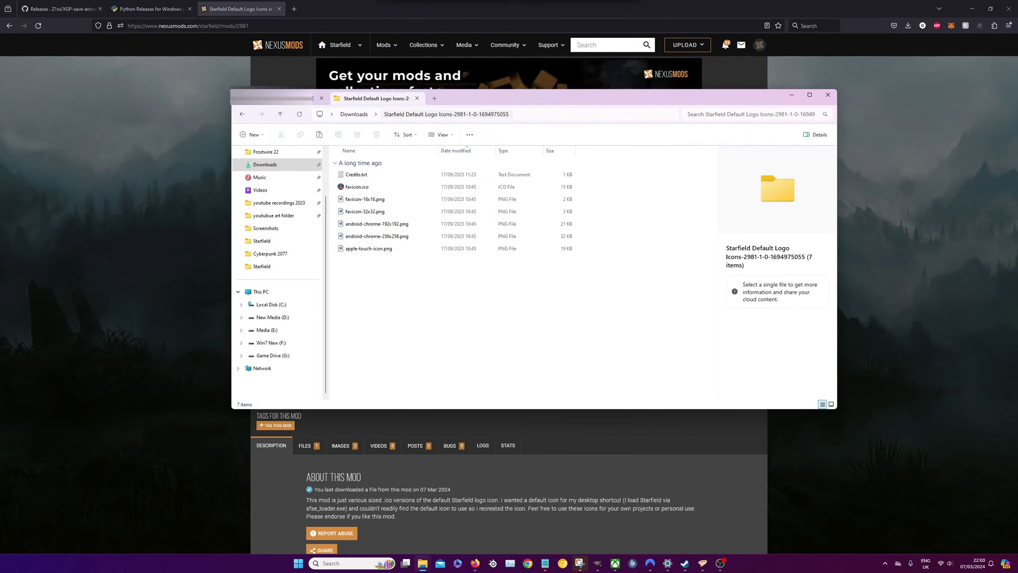
Set the Starfield sfse_loader.exe shortcut's icon to favicon.ico from the Starfield Default Logo Icons folder and apply the change.
mouse_move(422, 564)
click(636, 523)
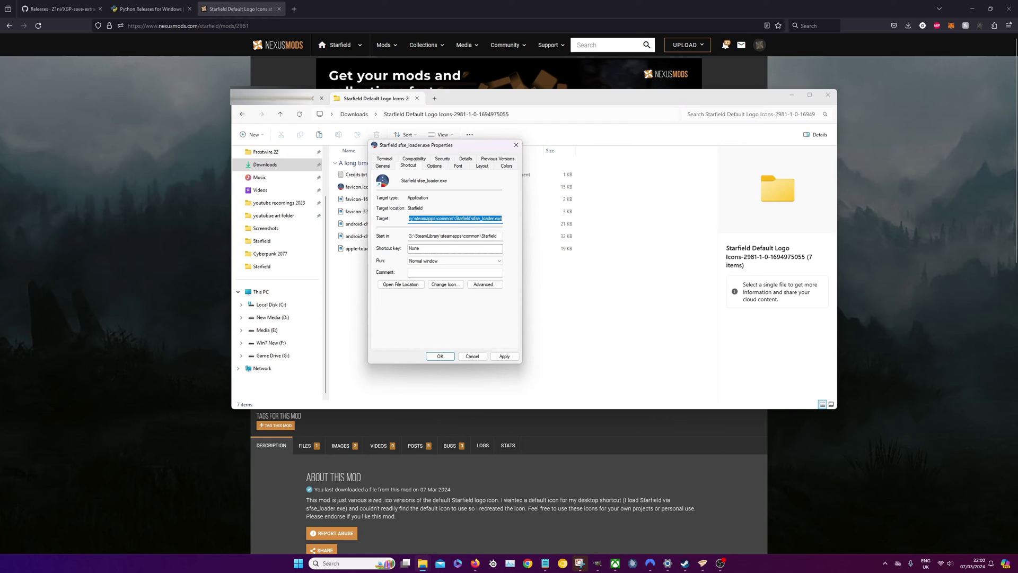
click(446, 284)
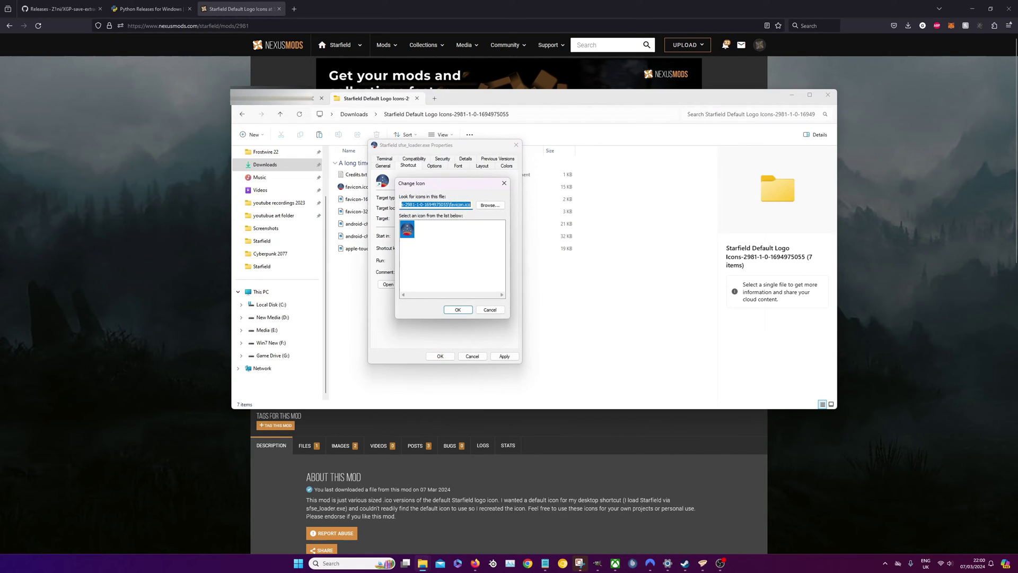
click(489, 204)
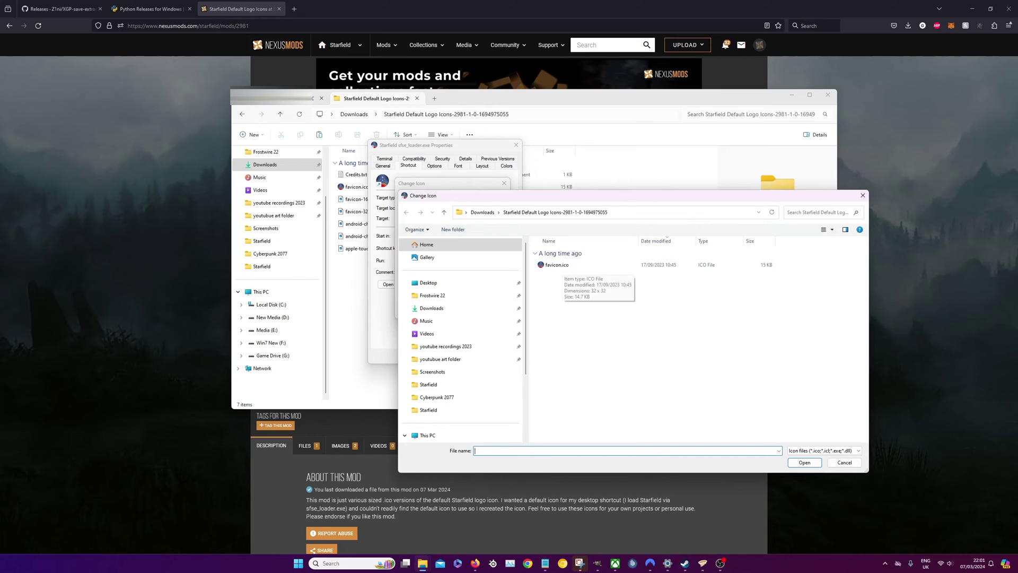
double_click(557, 265)
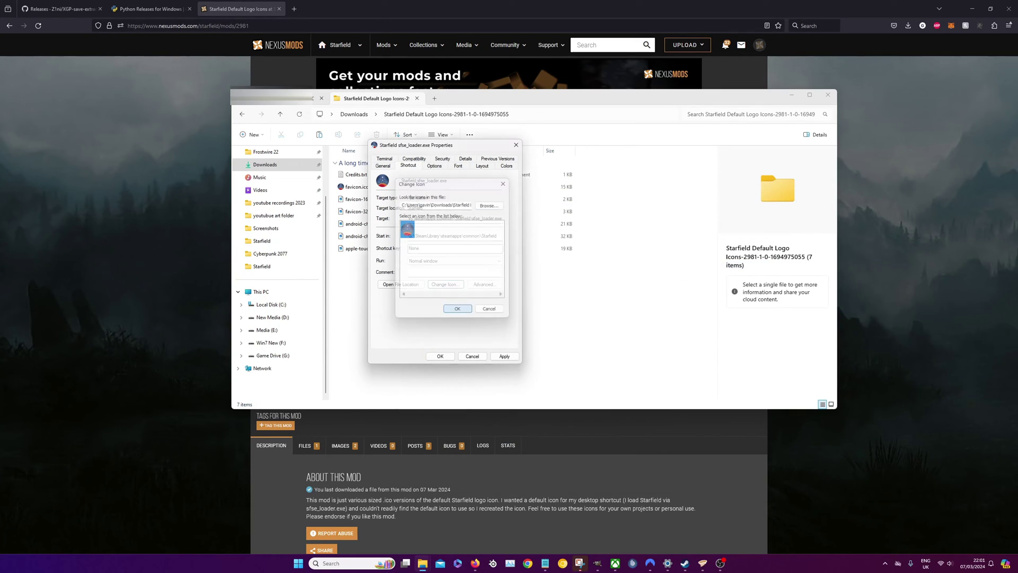
key(Return)
click(505, 356)
click(440, 356)
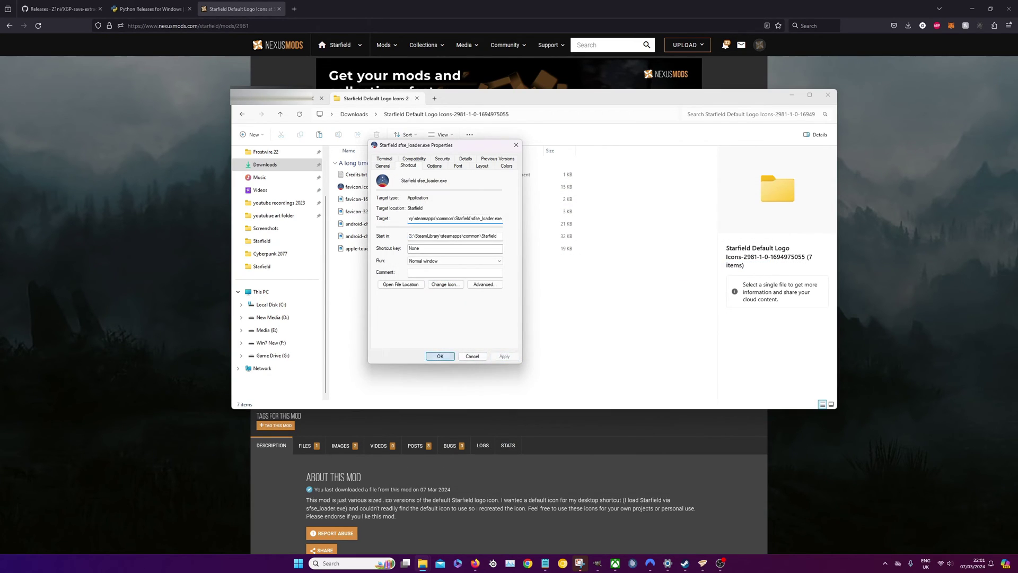
Show the desktop and select the Starfield sfse_loader.exe shortcut to check its icon.
key(alt+F4)
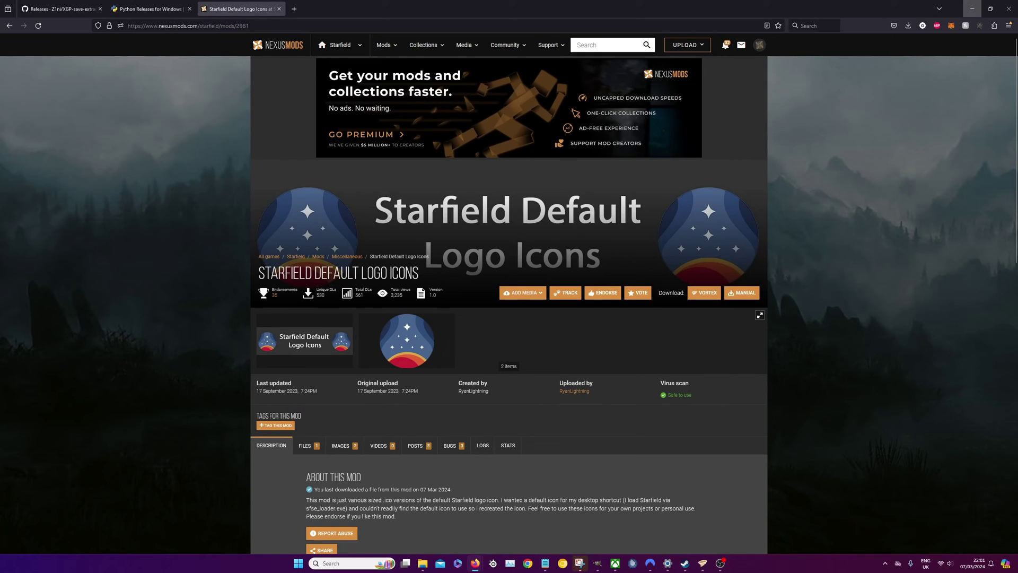
key(super+d)
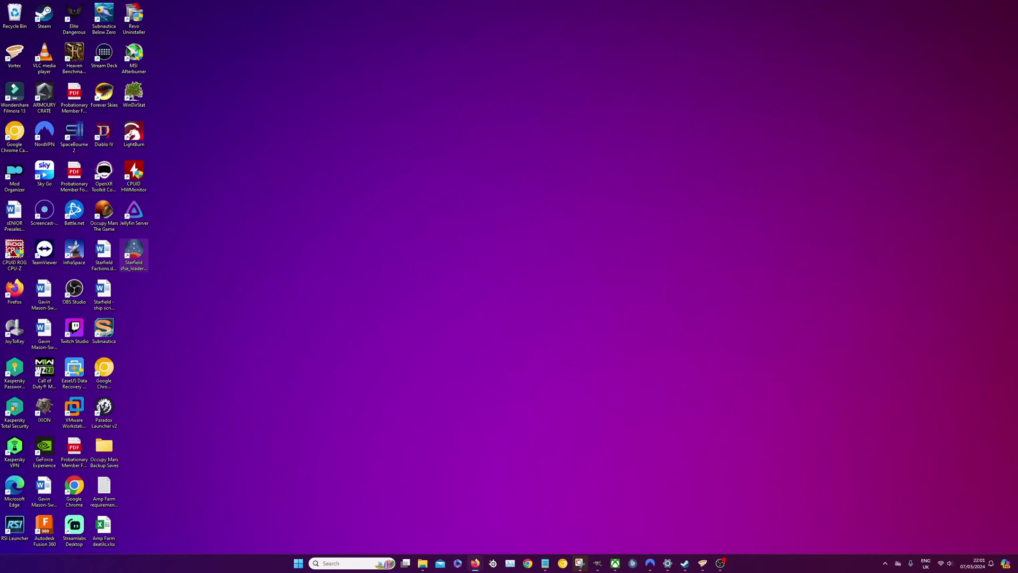
click(133, 254)
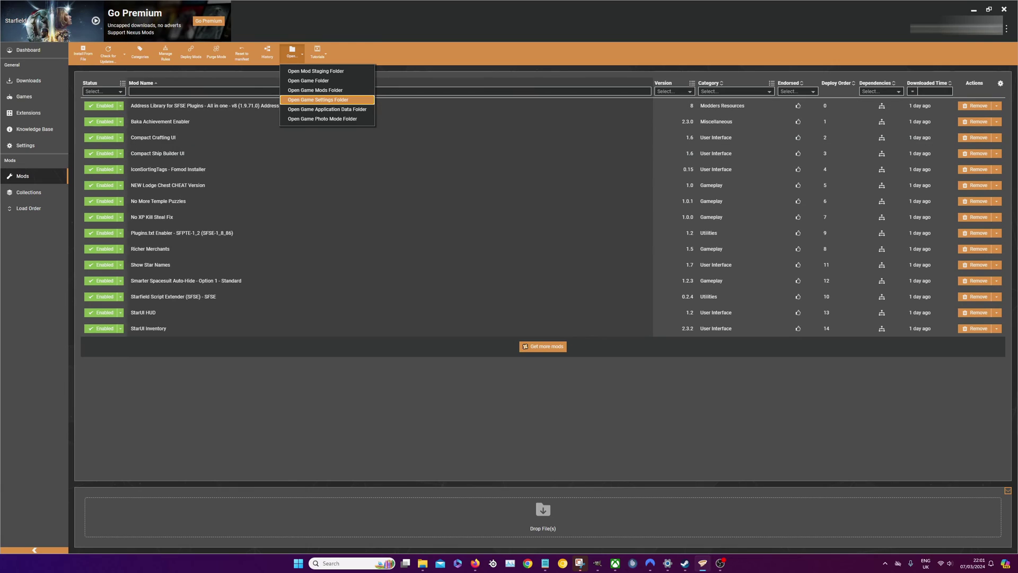
Choose to open the game settings folder in Vortex, and return to the Starfield sfse_loader.exe shortcut on the desktop.
click(318, 100)
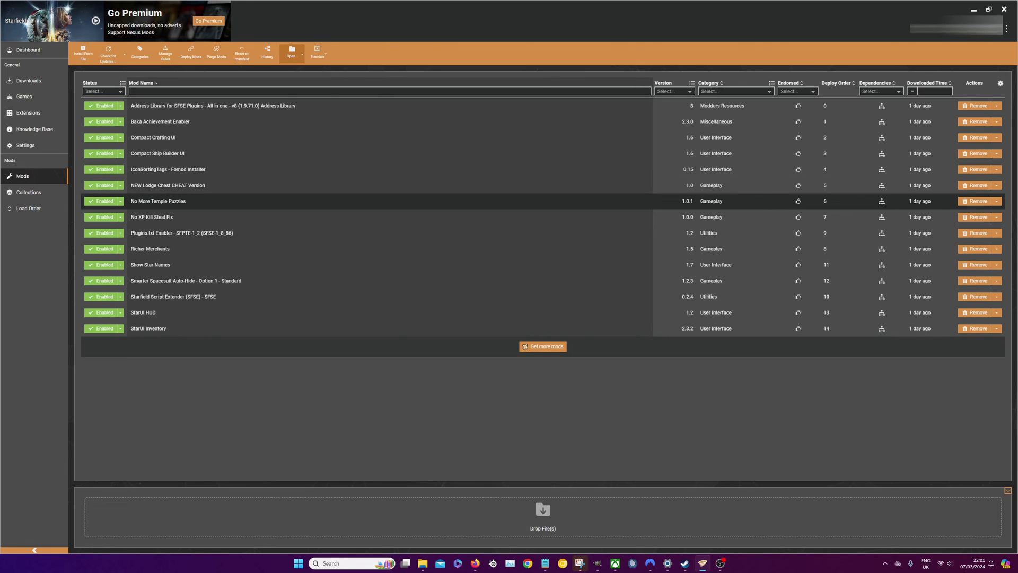
key(super+d)
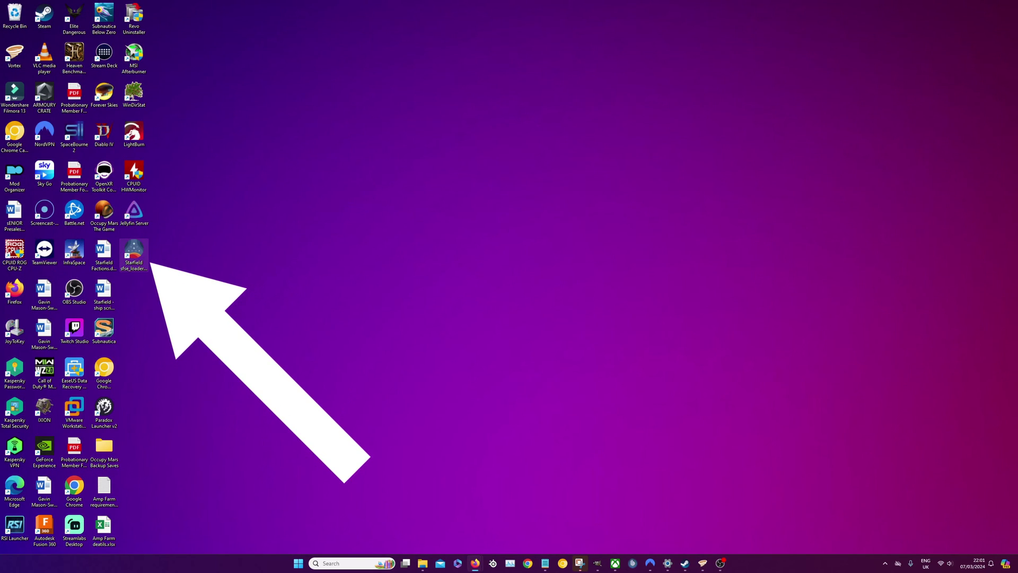
click(134, 250)
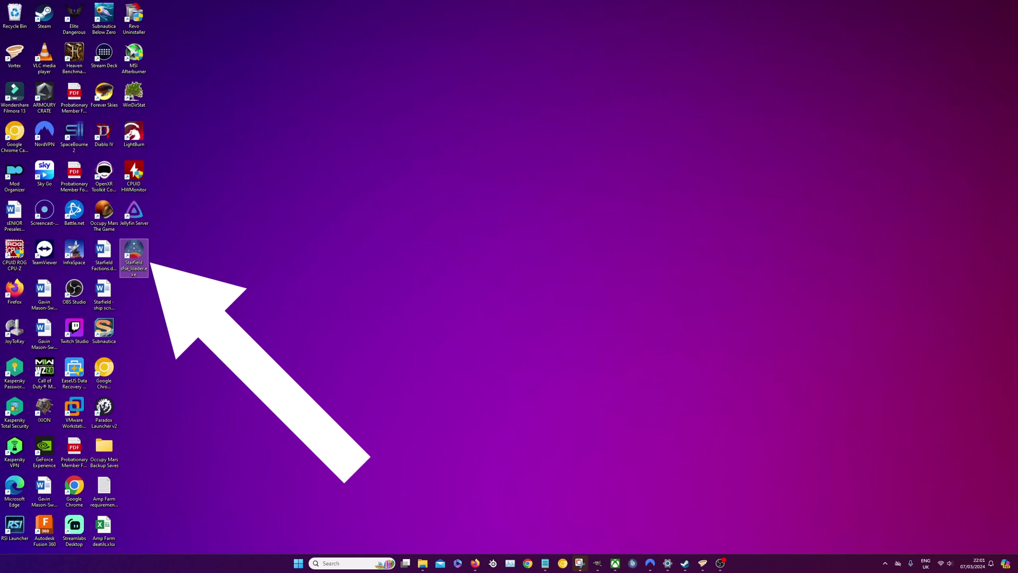